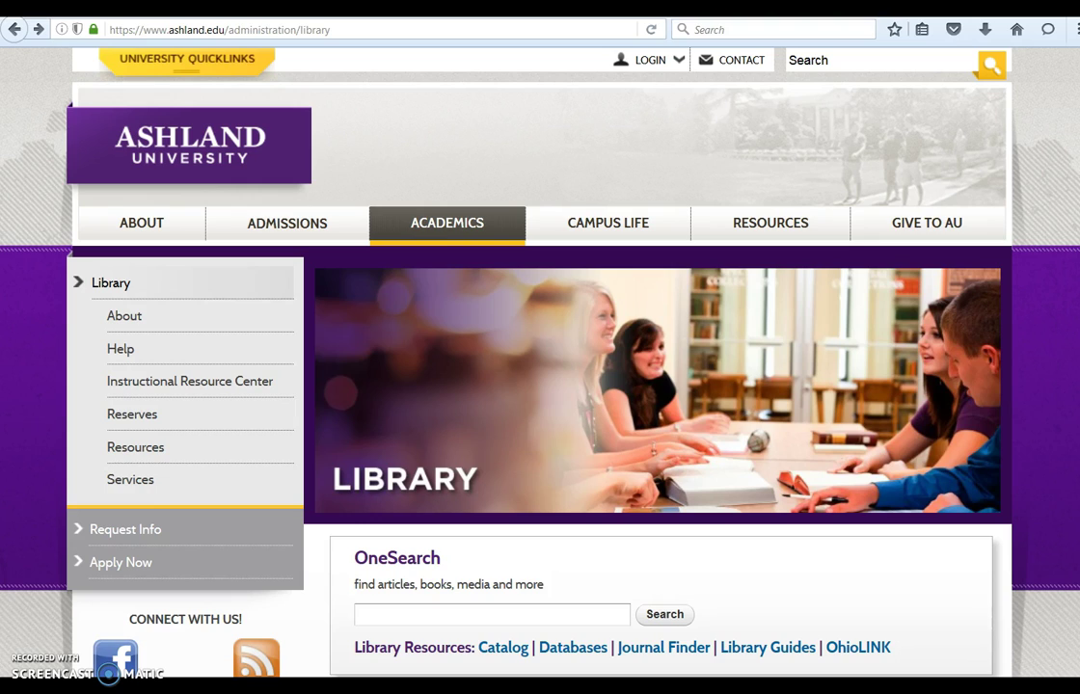
Follow the OhioLINK link under Library Resources on the Ashland University Library homepage.
click(399, 611)
click(515, 656)
click(872, 646)
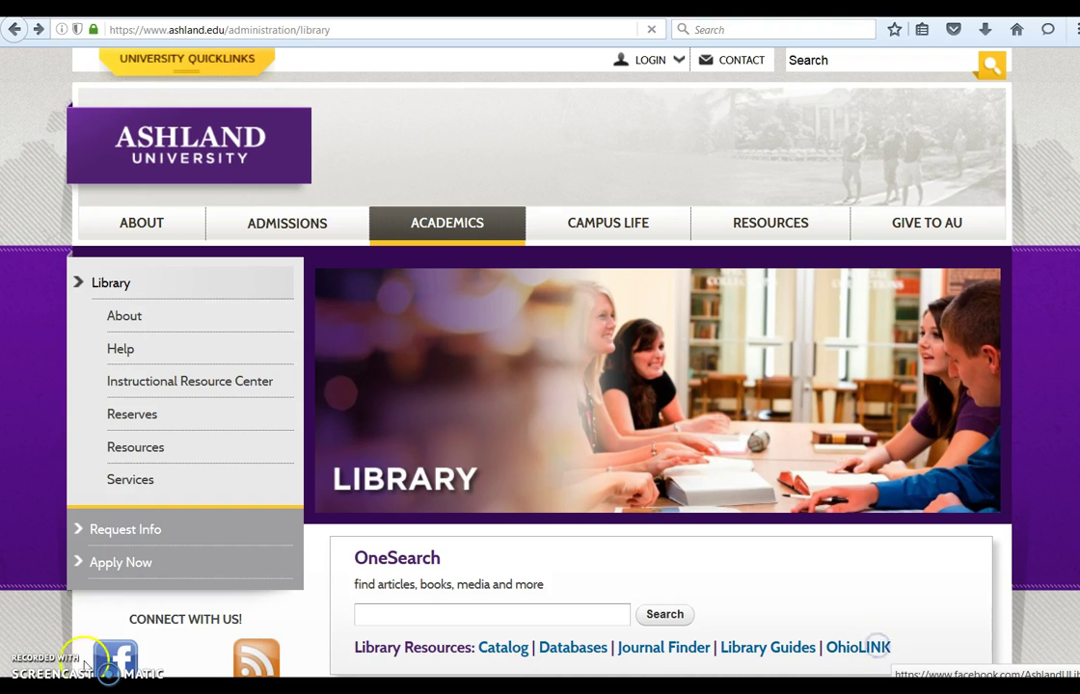
Load the OhioLINK catalog search page, then go back to the Ashland library page.
click(873, 283)
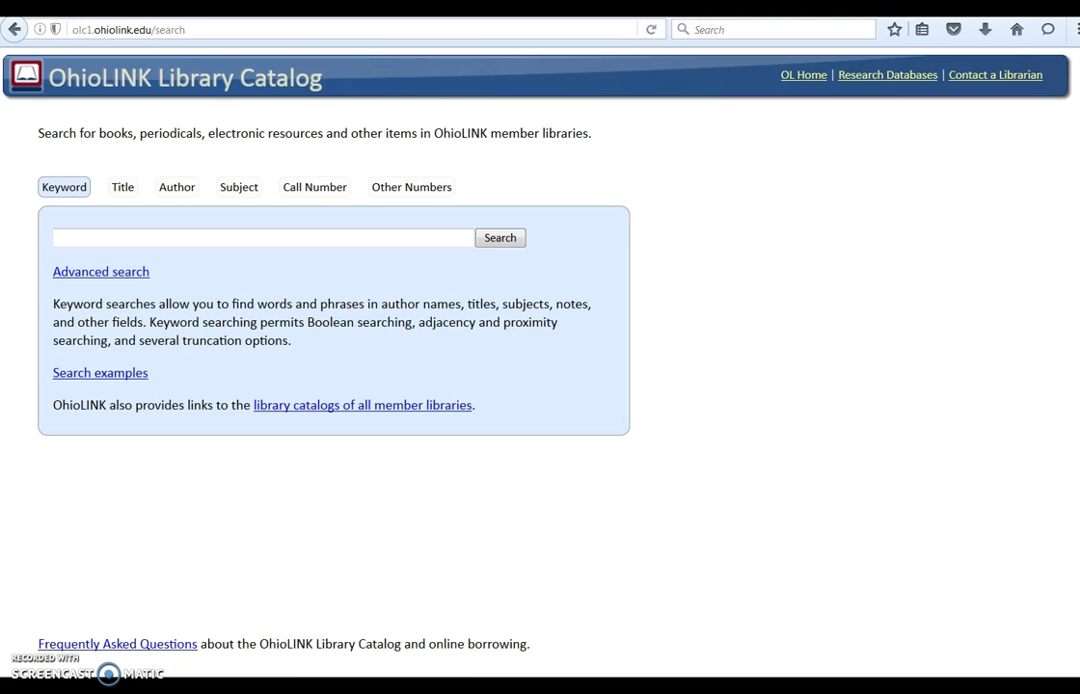
key(alt+Left)
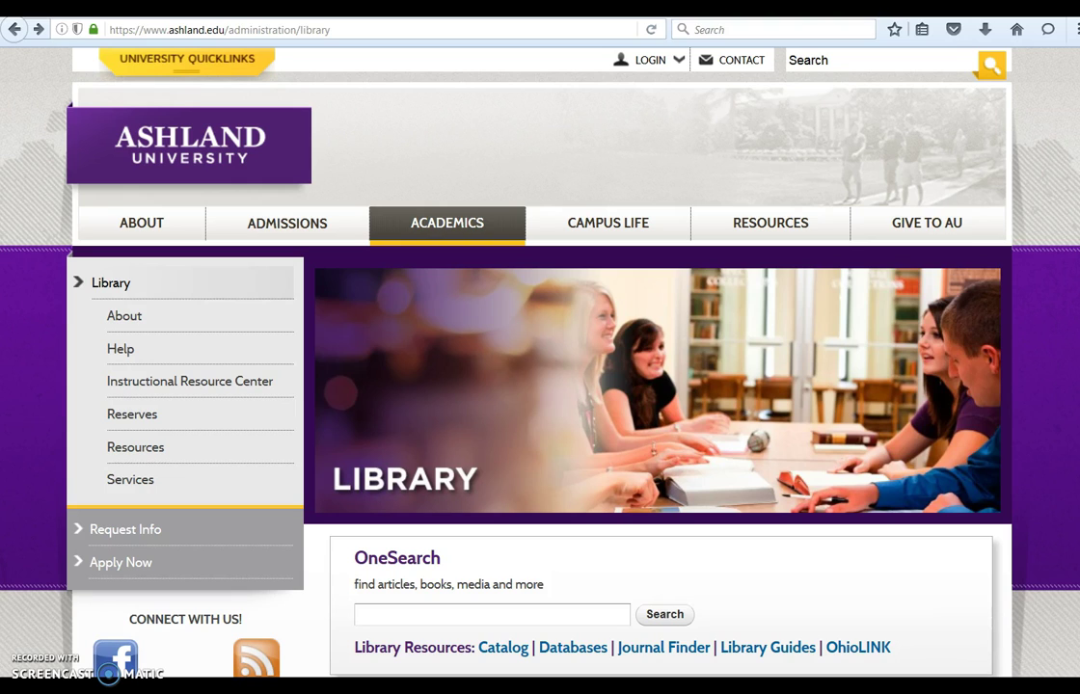
Open the Ashland catalog and browse the Title, Author, Subject, Call # and ISBN/ISSN search forms, ending on Title.
click(503, 647)
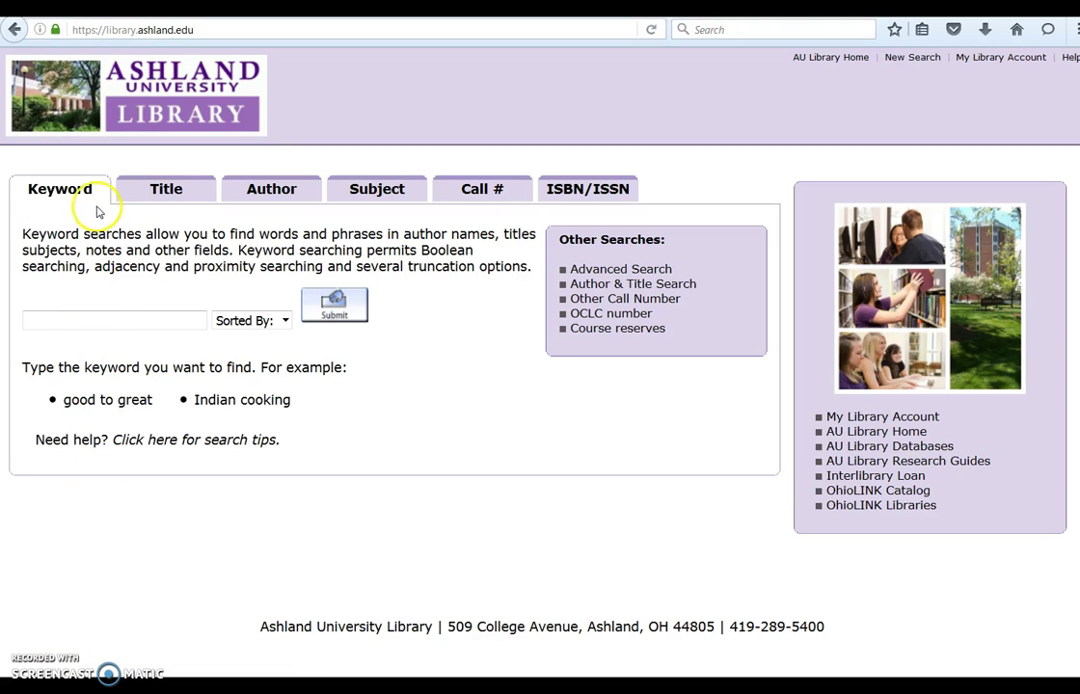
click(171, 197)
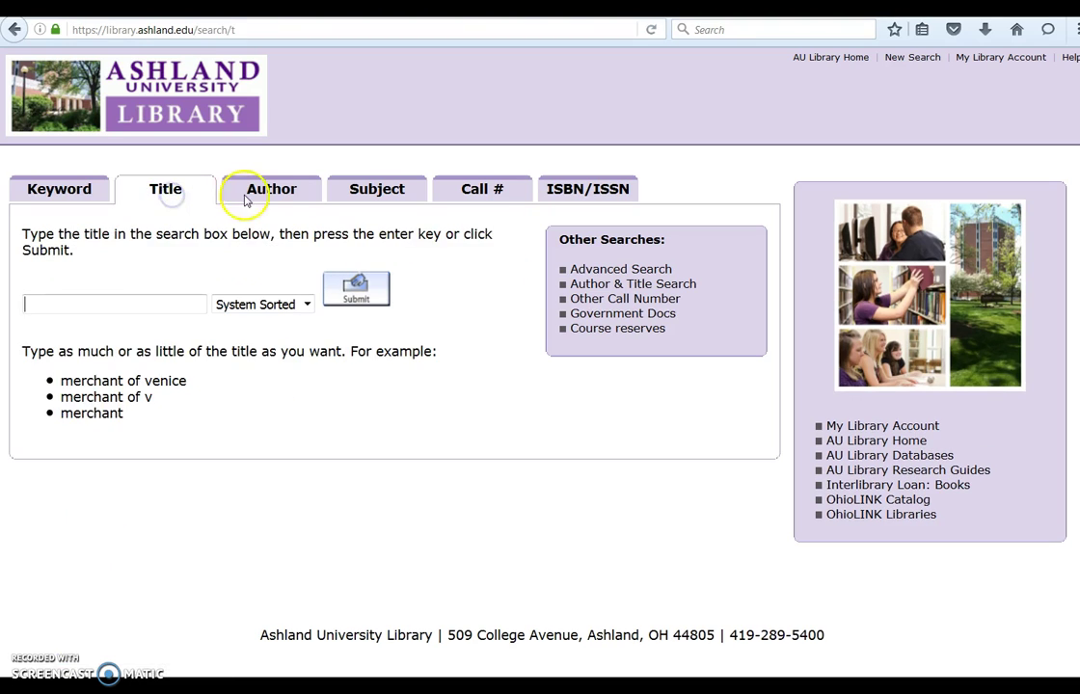
click(277, 198)
click(388, 197)
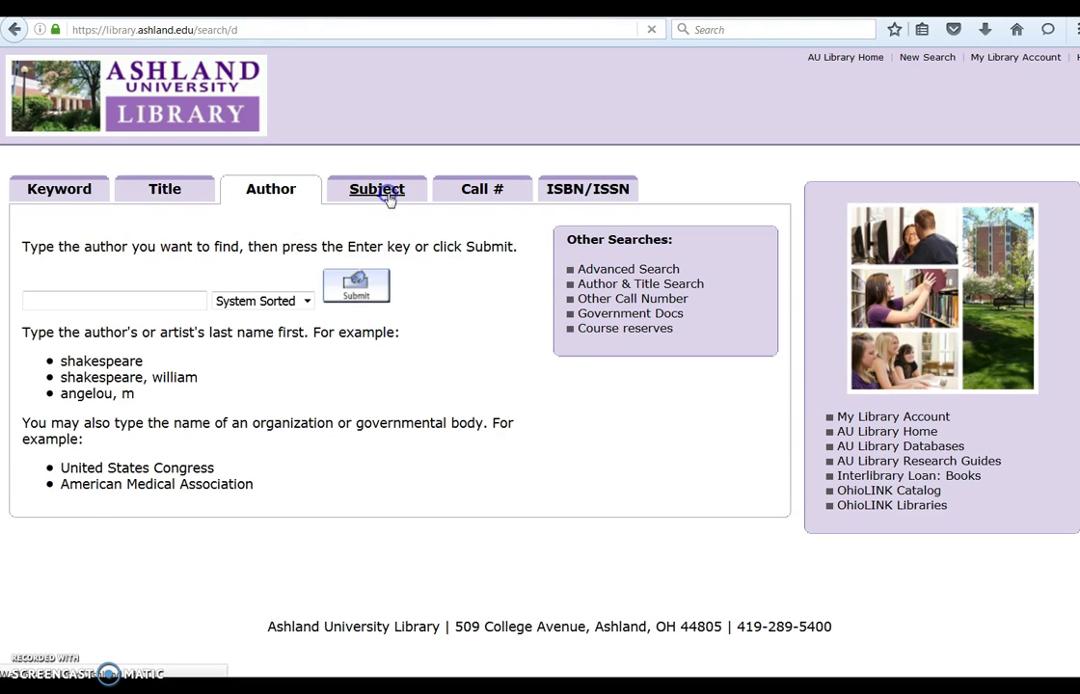
click(470, 192)
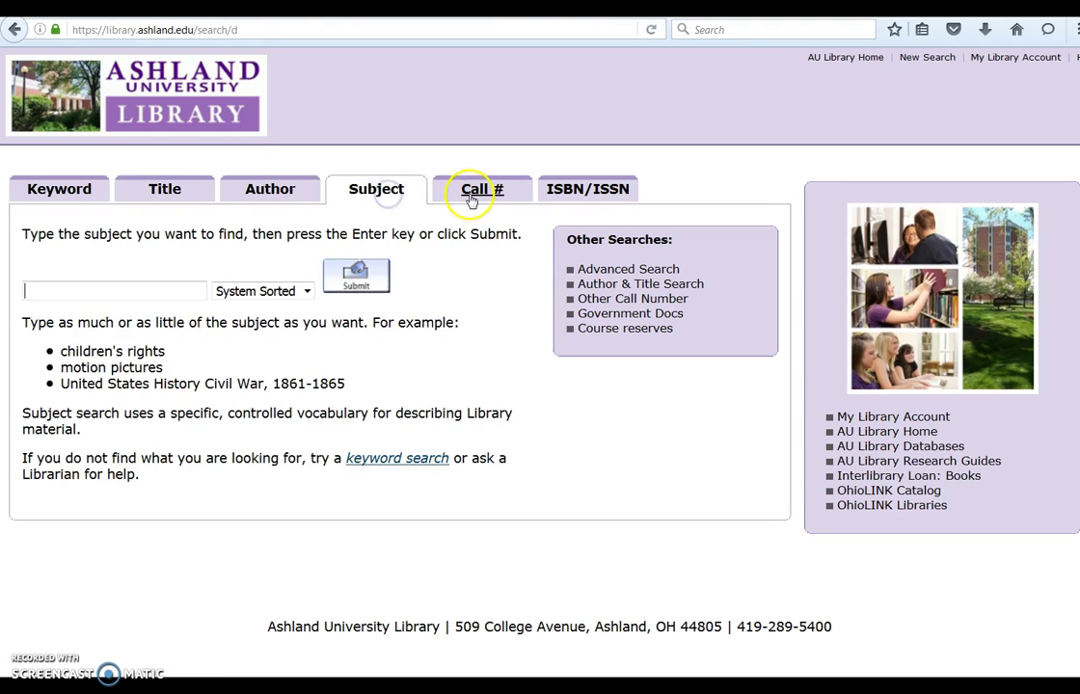
click(574, 193)
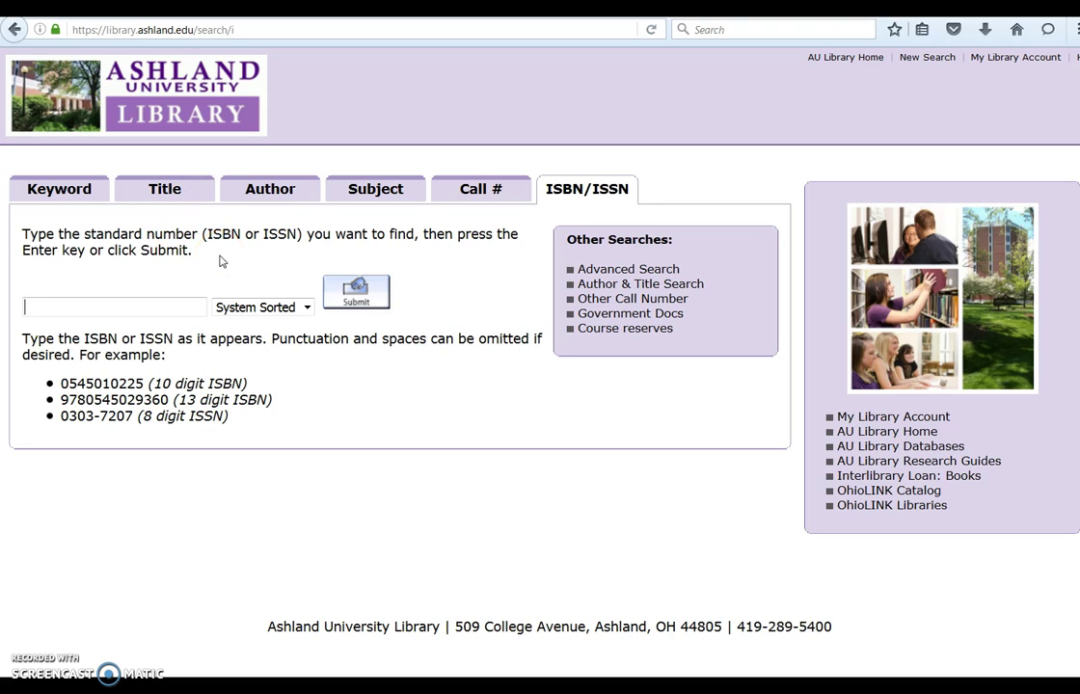
click(170, 194)
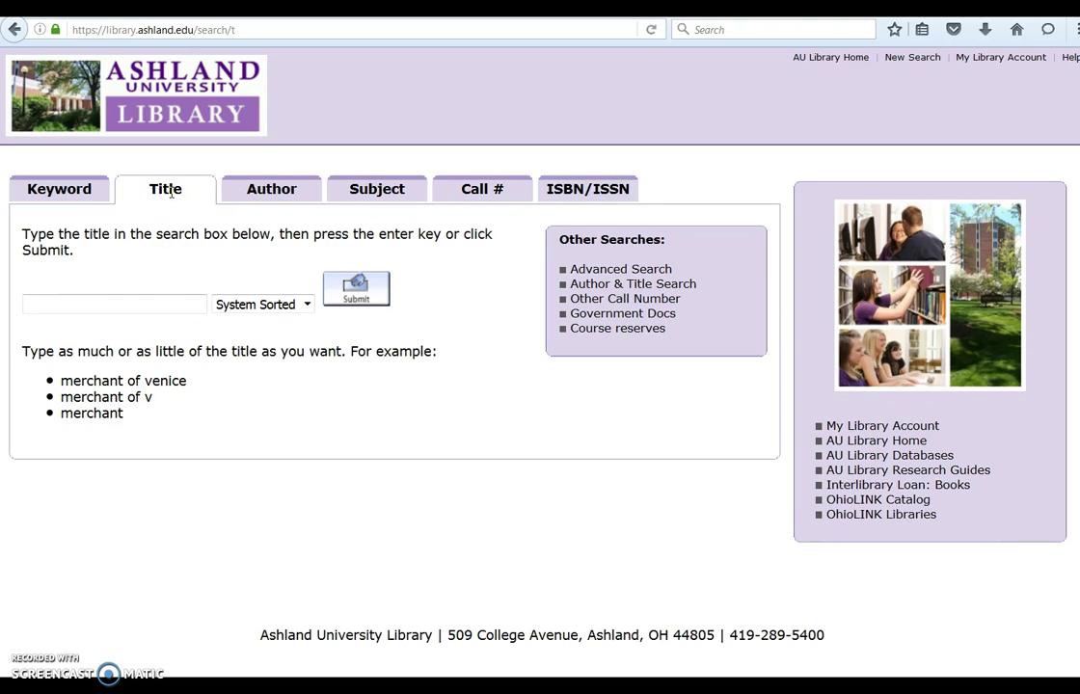
Run a title search for 'Before the Oath', showing its record checked out until 09-13-16.
click(147, 305)
text(Before the Oath)
click(356, 288)
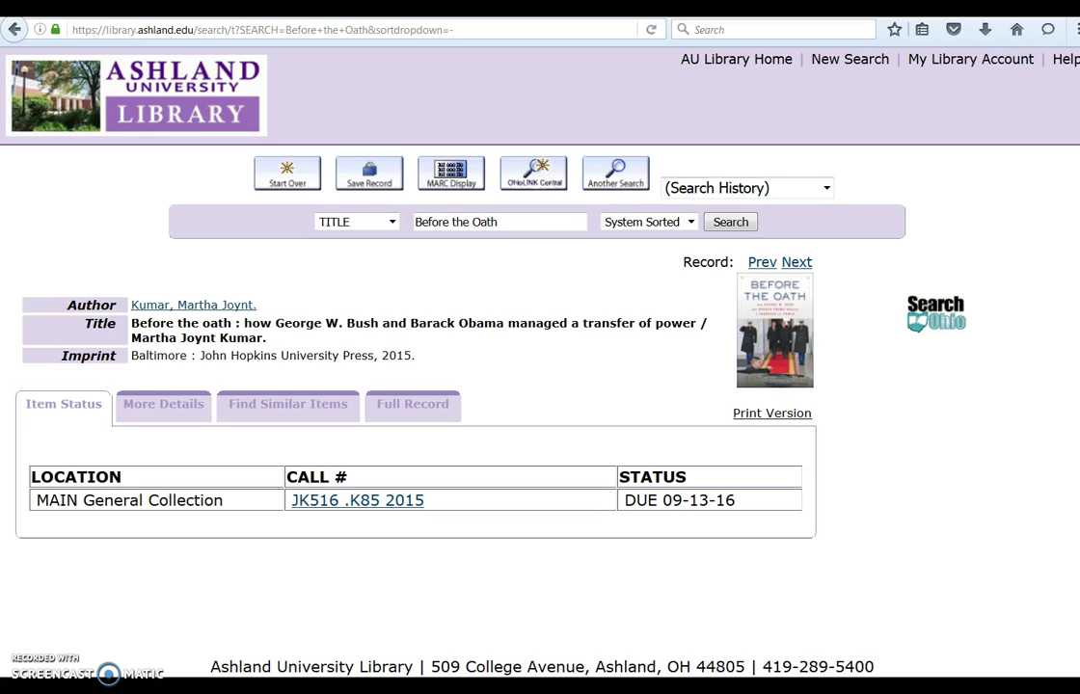
Look up Before the Oath in OhioLINK Central and review its Library Holdings table.
click(539, 189)
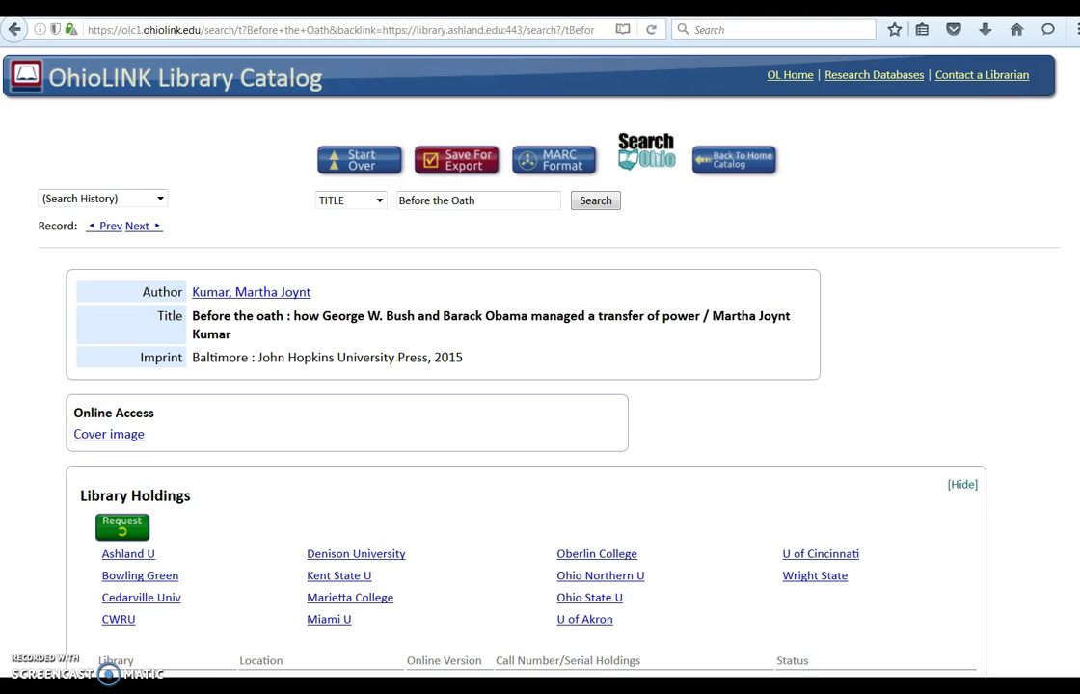
scroll(540, 386, down, 5)
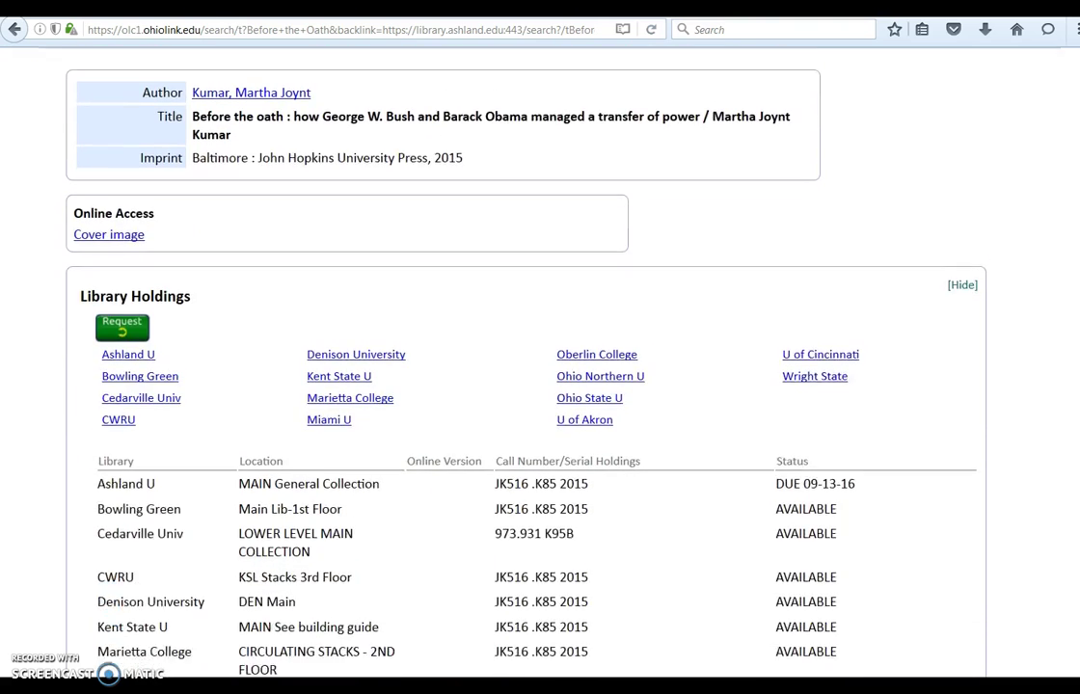
scroll(540, 386, down, 3)
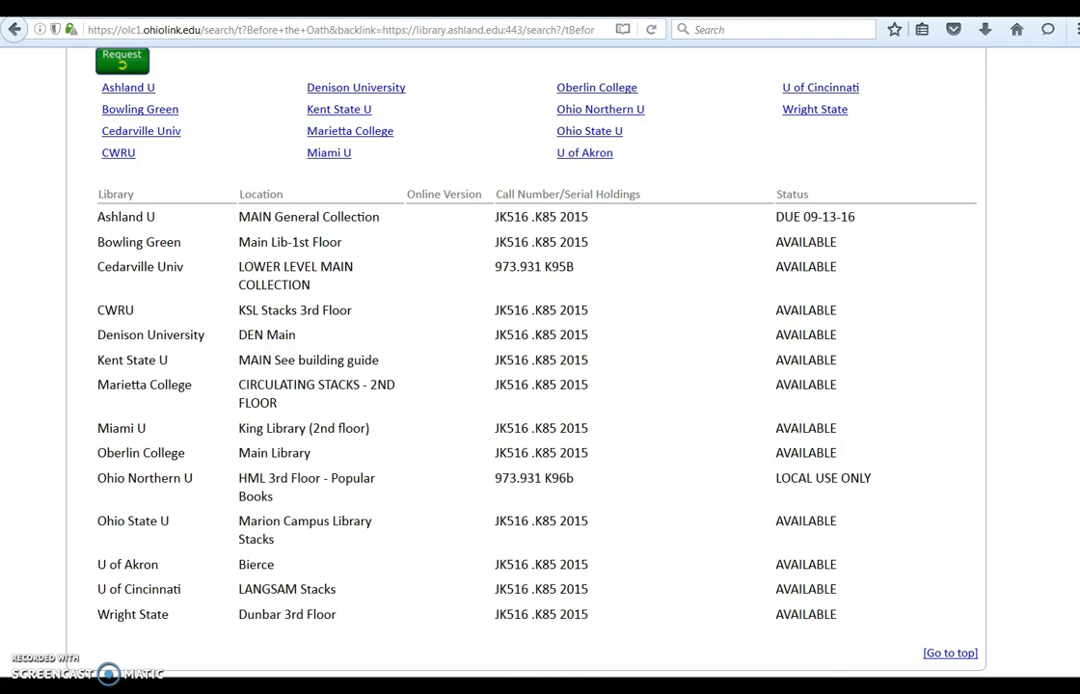
scroll(540, 386, up, 2)
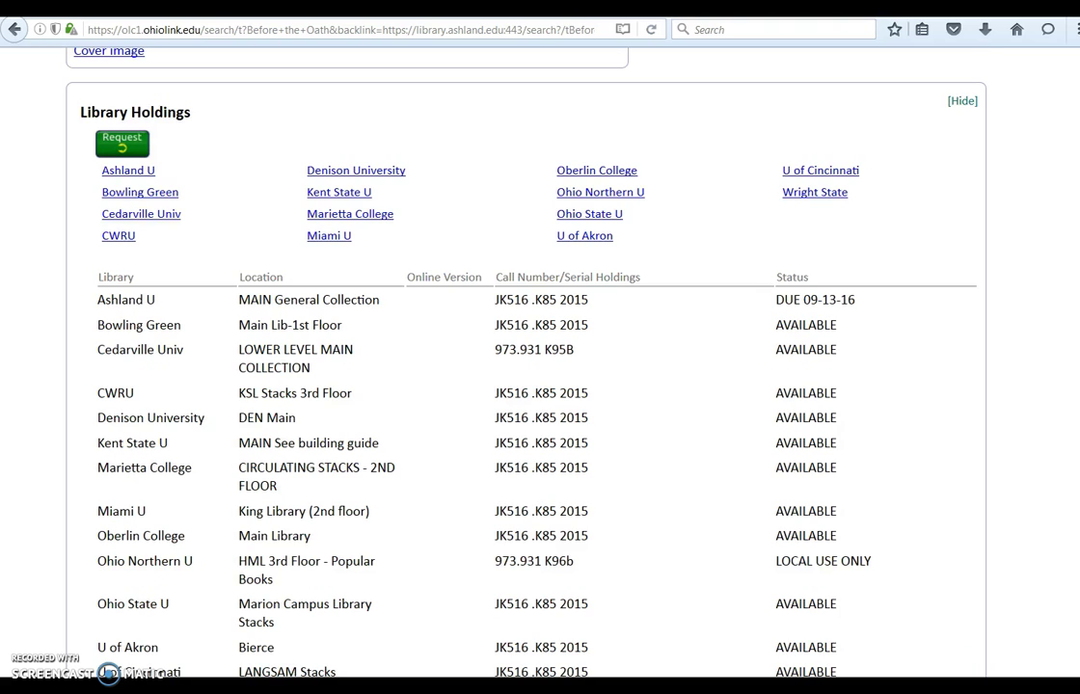
Request Before the Oath, choosing Ashland U as the requesting institution.
click(111, 142)
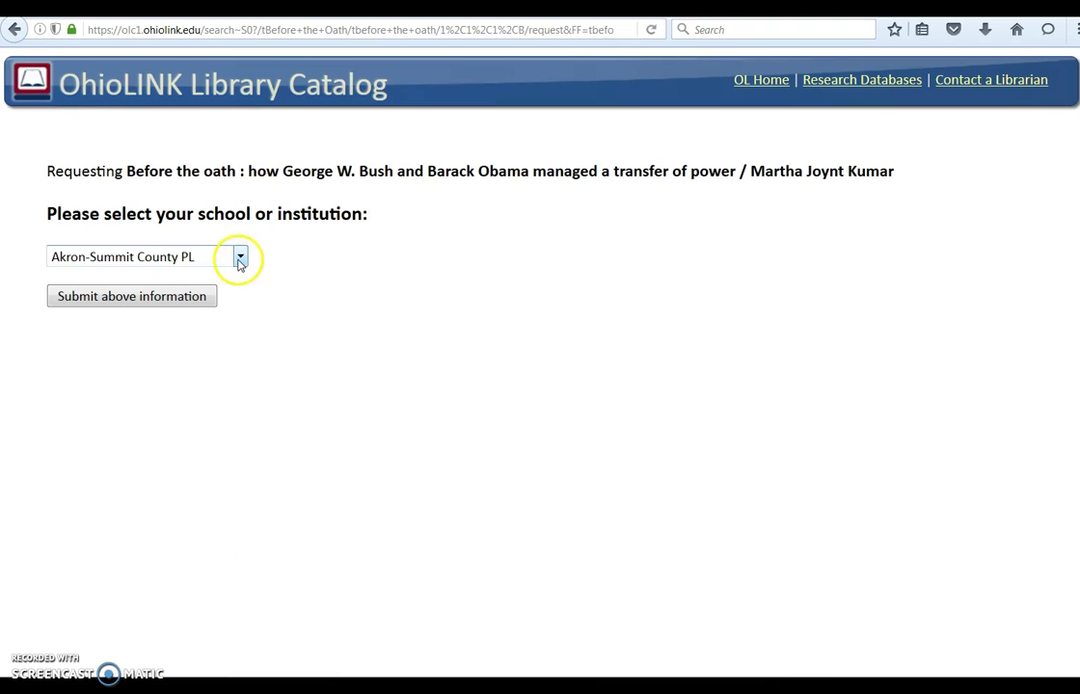
click(201, 223)
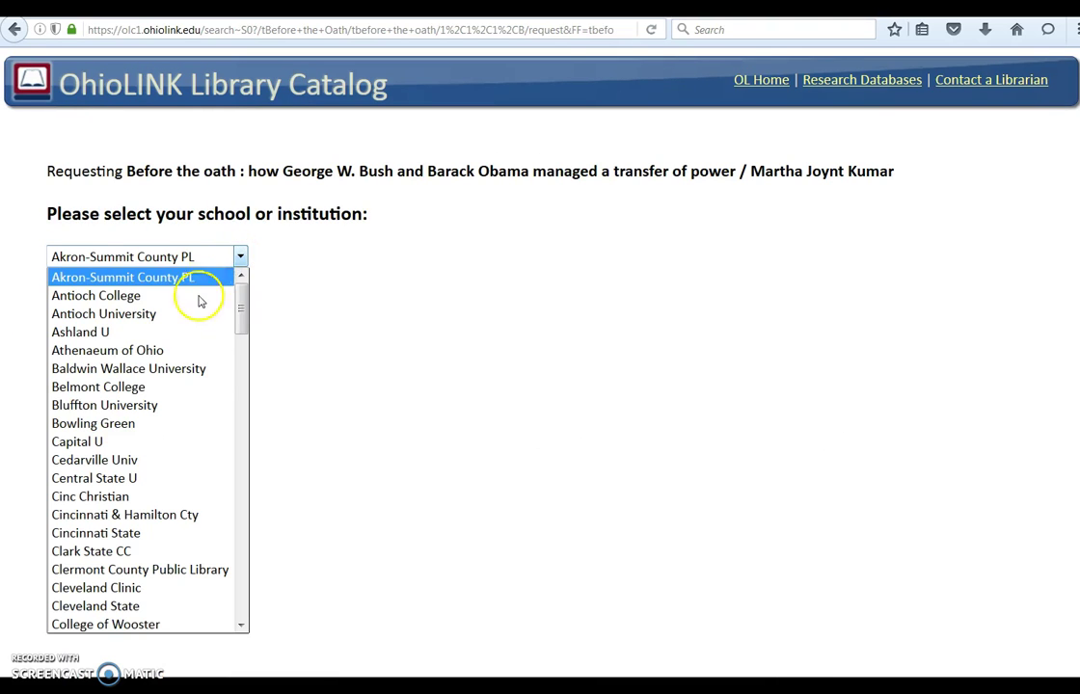
click(184, 333)
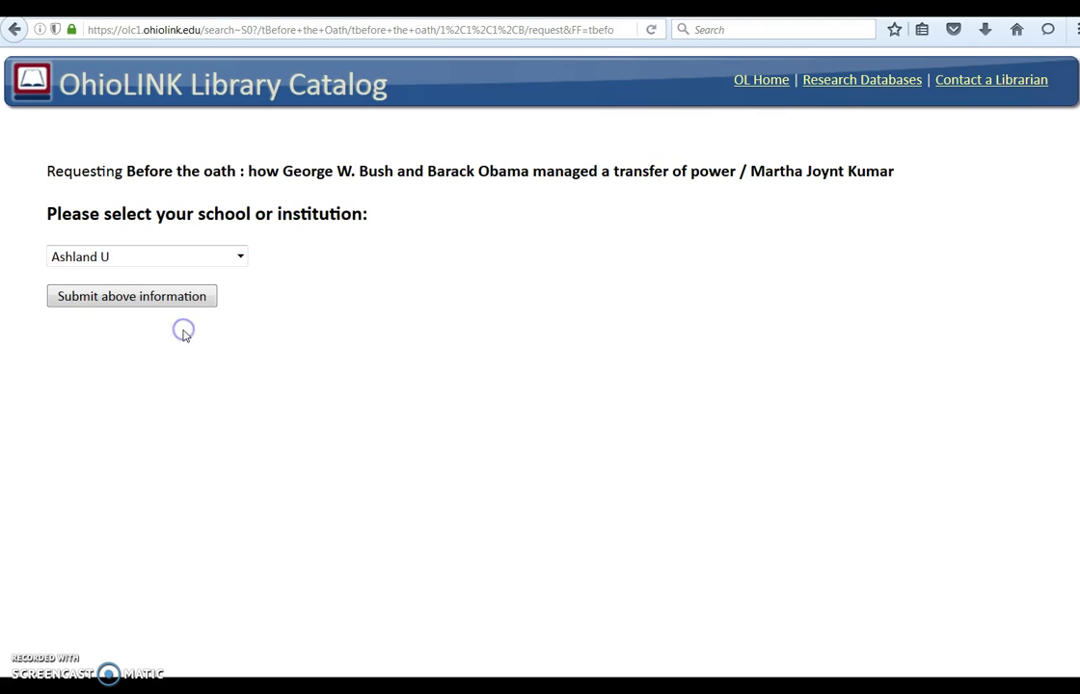
click(204, 295)
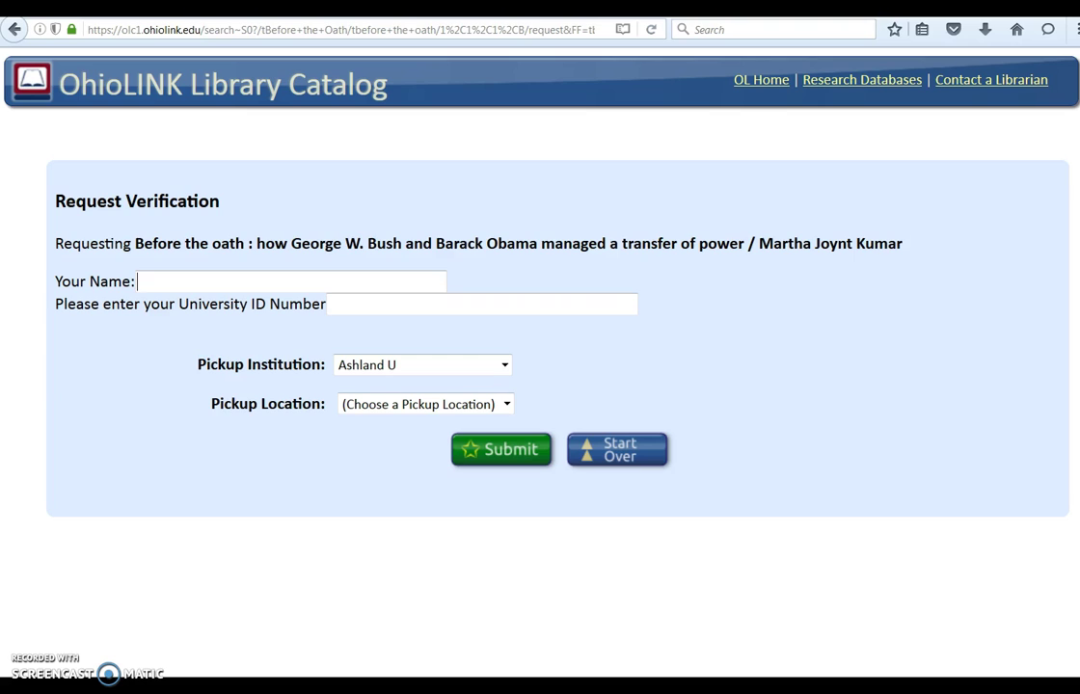
Enter the requester's full name and university ID on the request form.
text(Megan Library)
click(383, 310)
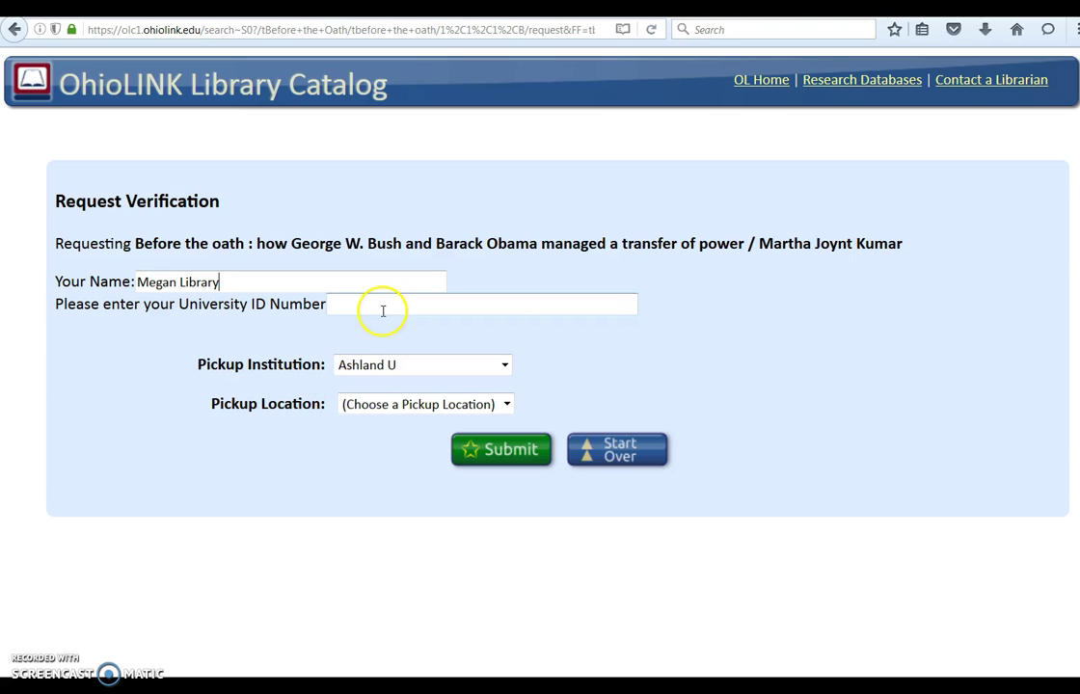
text(•••••••)
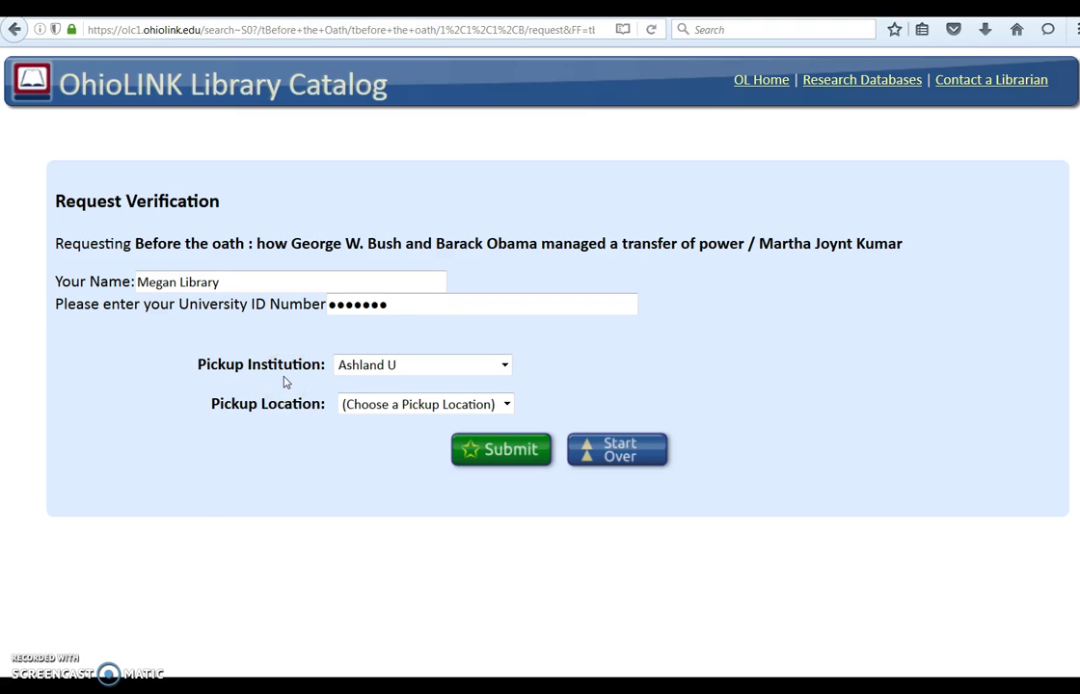
Keep Ashland U as pickup institution, choose Main Library Circ Desk, and submit the request.
click(350, 374)
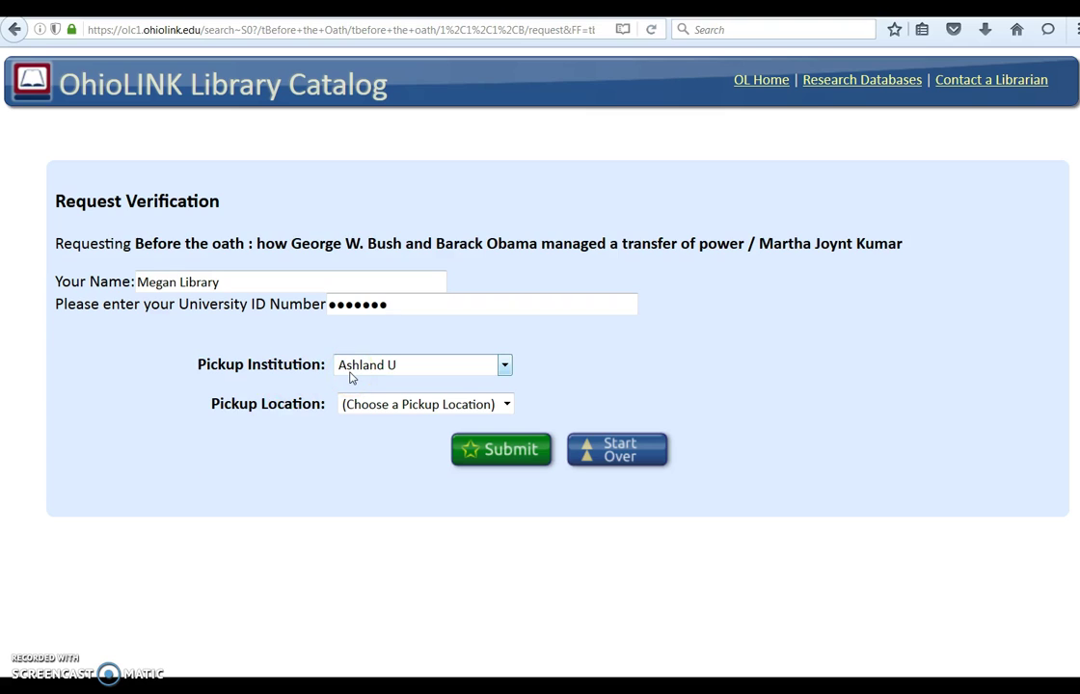
click(503, 367)
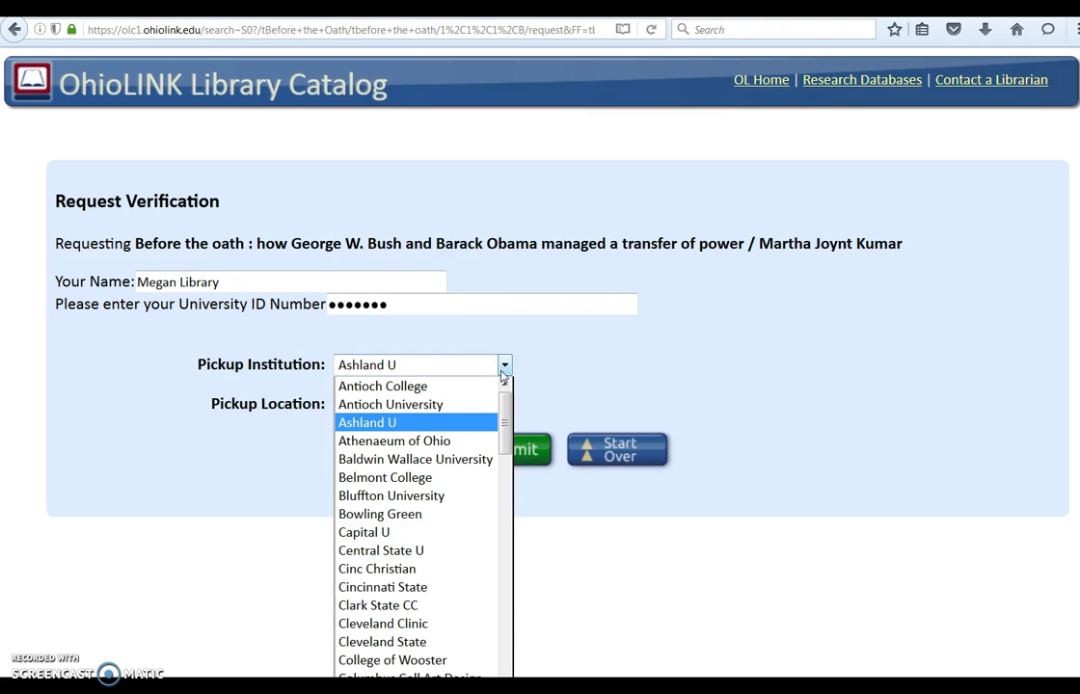
click(503, 369)
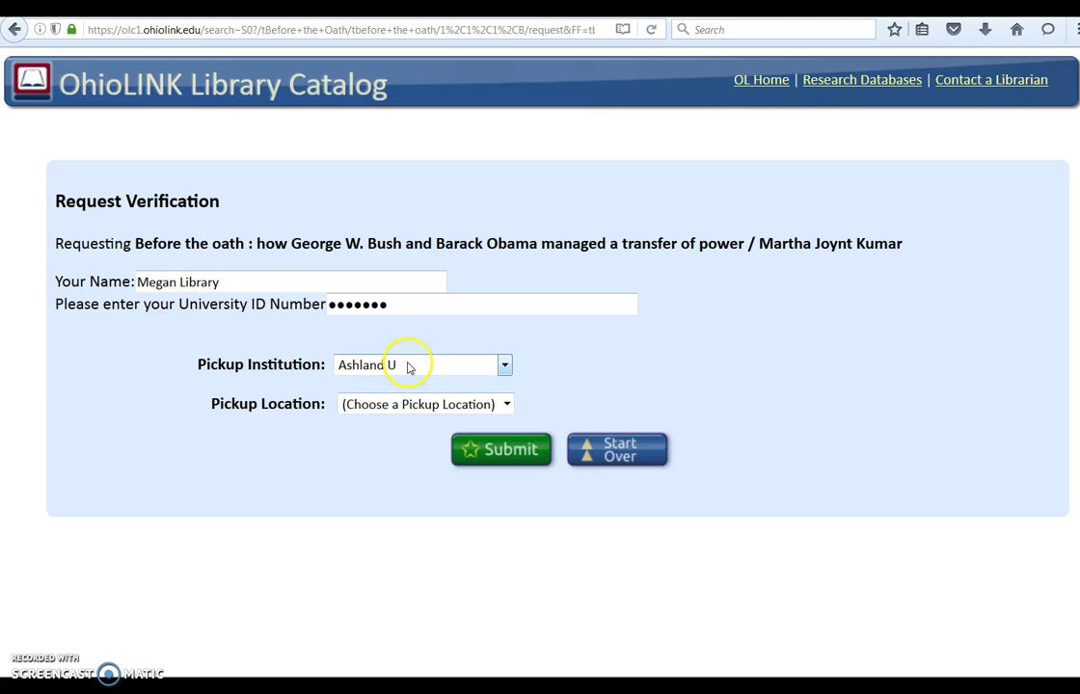
click(506, 405)
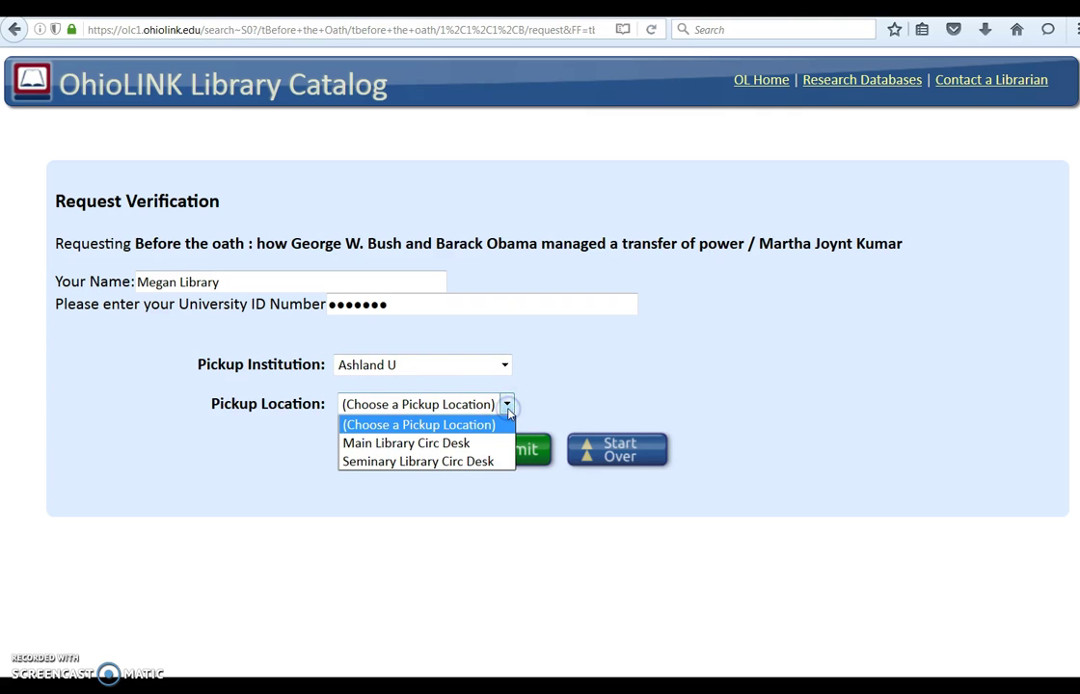
click(421, 444)
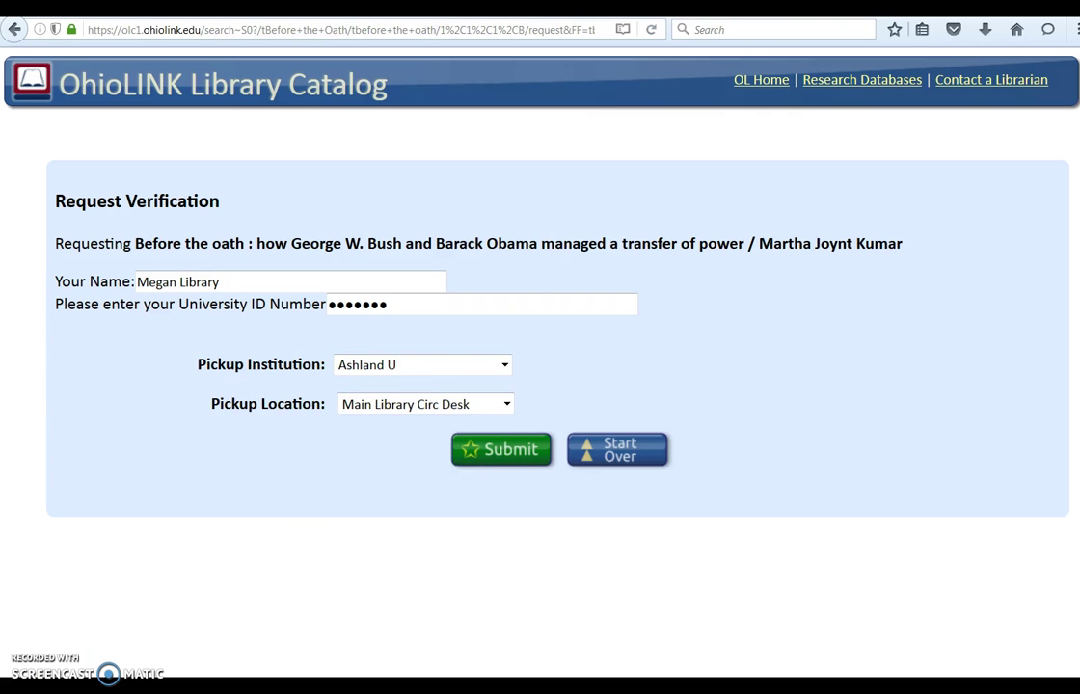
click(514, 455)
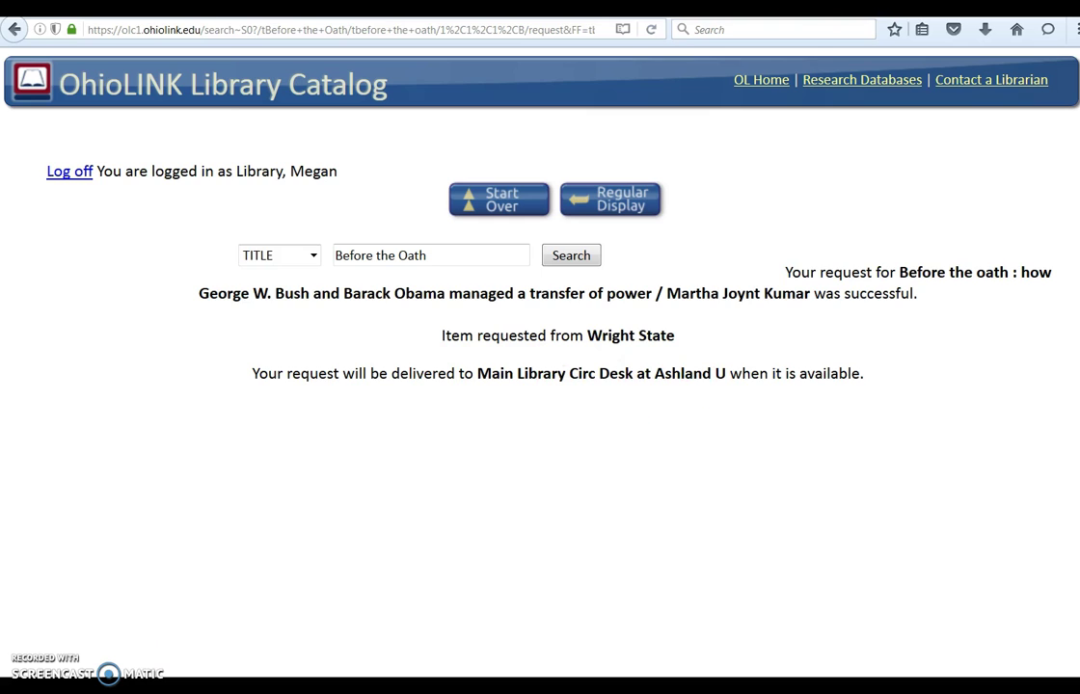
Log off the OhioLINK catalog once the request confirmation appears.
click(67, 174)
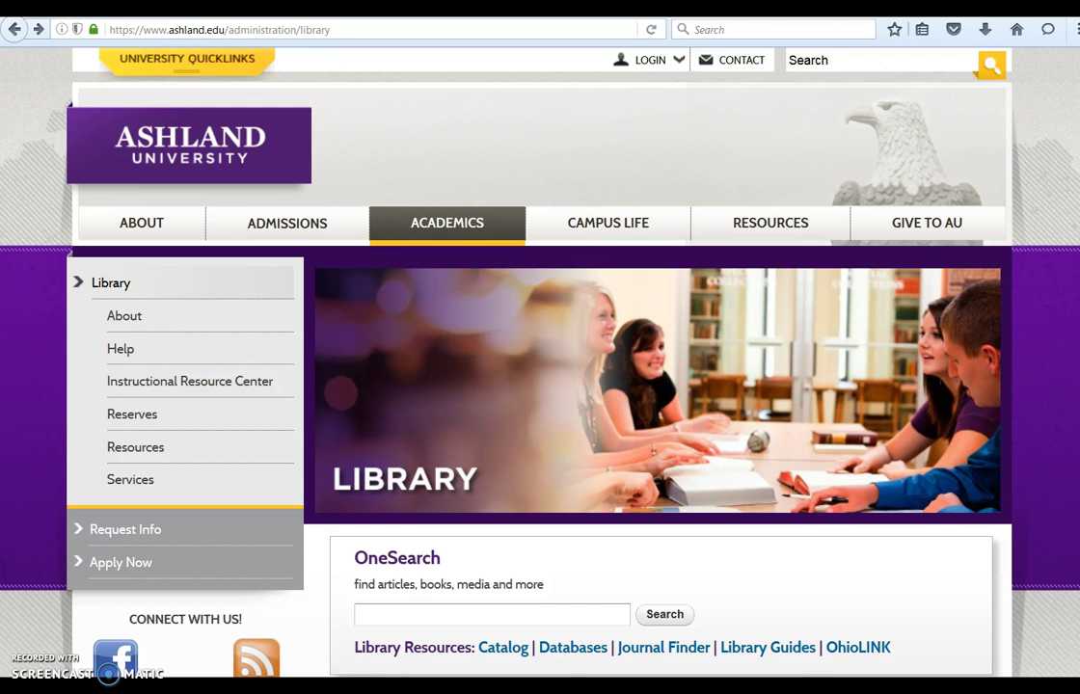
Open My Library Account from the Quick Links on the Ashland library page.
scroll(429, 525, down, 5)
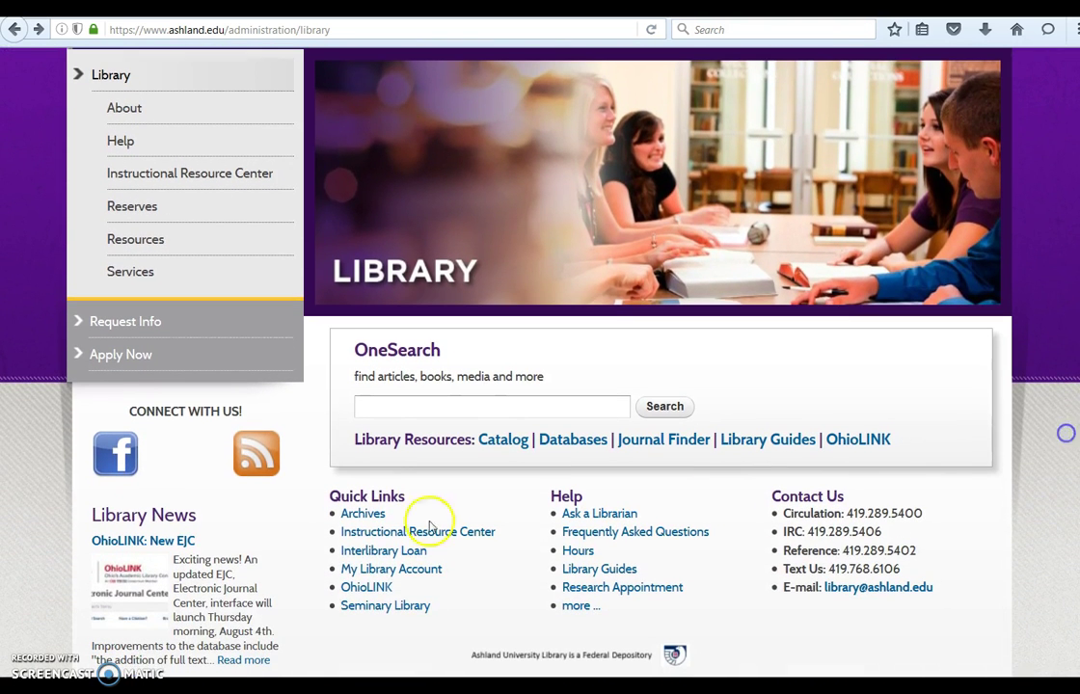
click(403, 569)
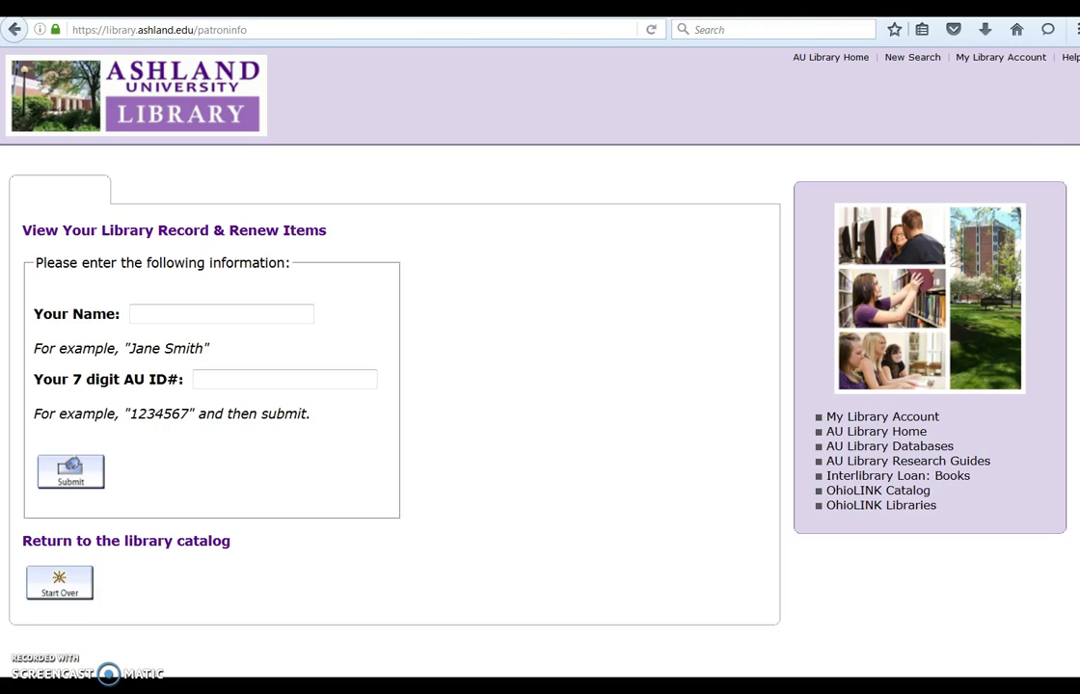